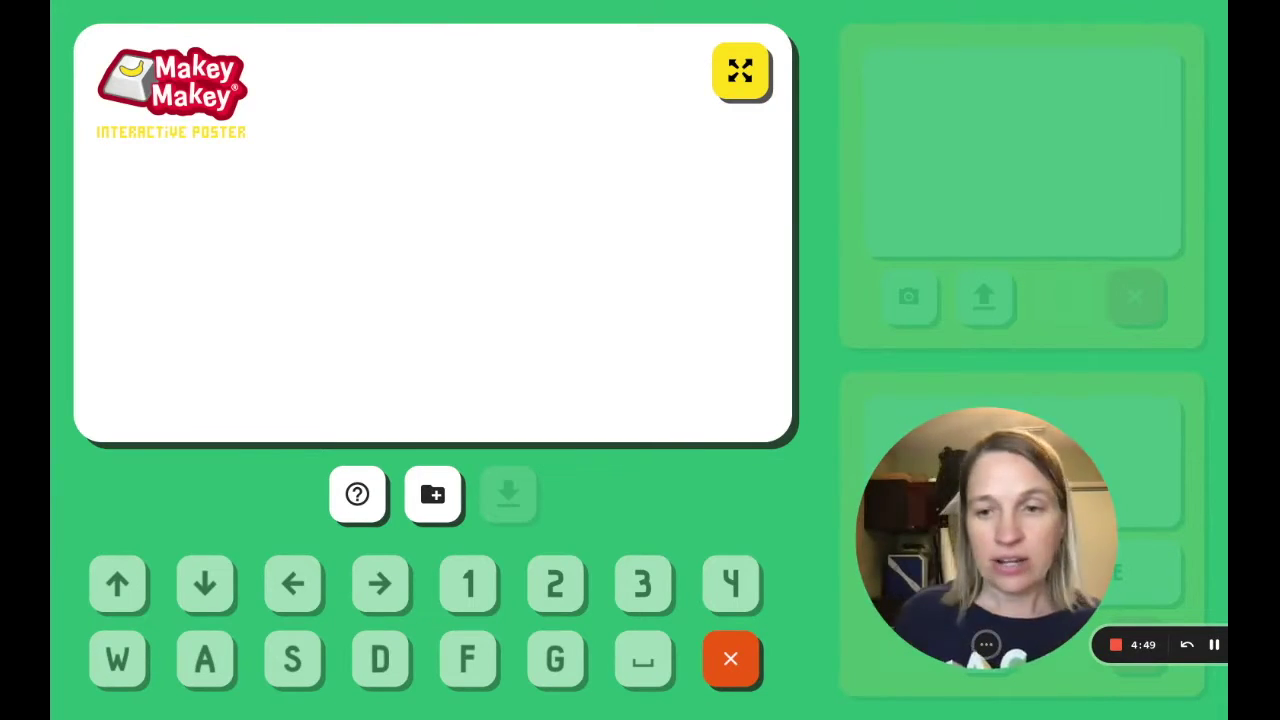
Select the up-arrow key in the key grid for editing
{"action": "left_click", "coordinate": [115, 595]}
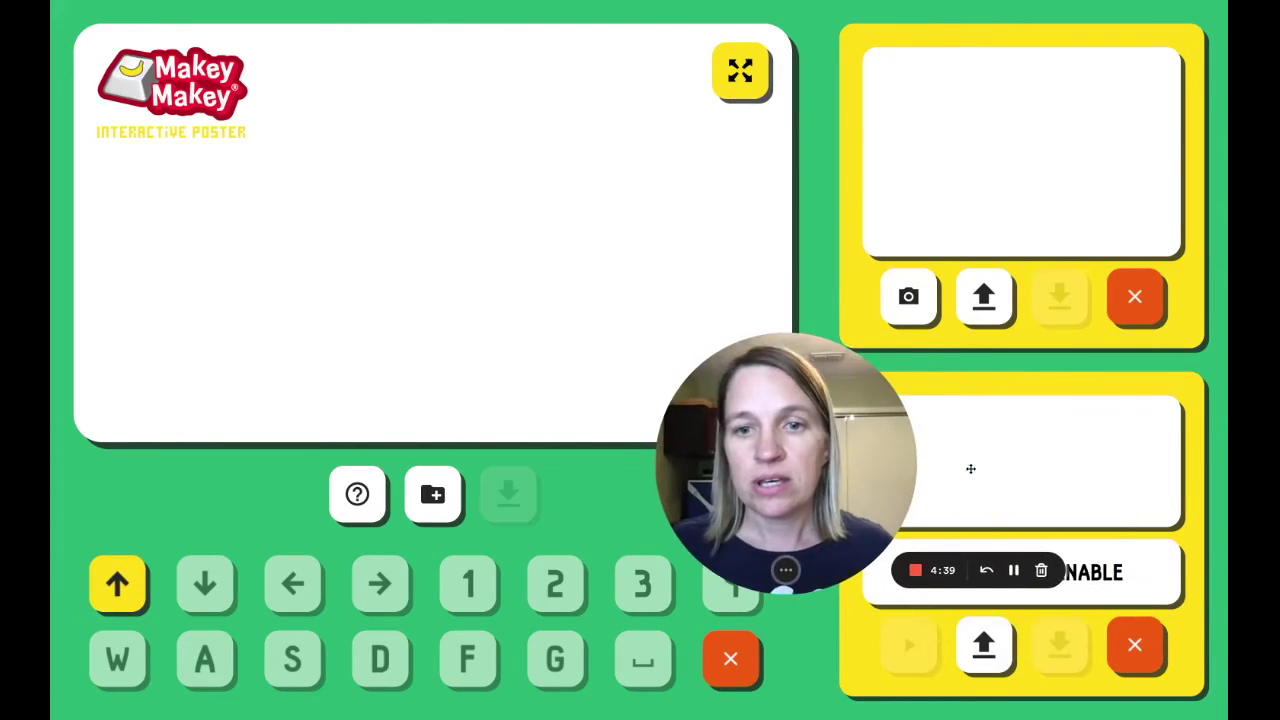
Capture a webcam snapshot as the up-arrow key's picture and trigger it to test
{"action": "left_click", "coordinate": [916, 308]}
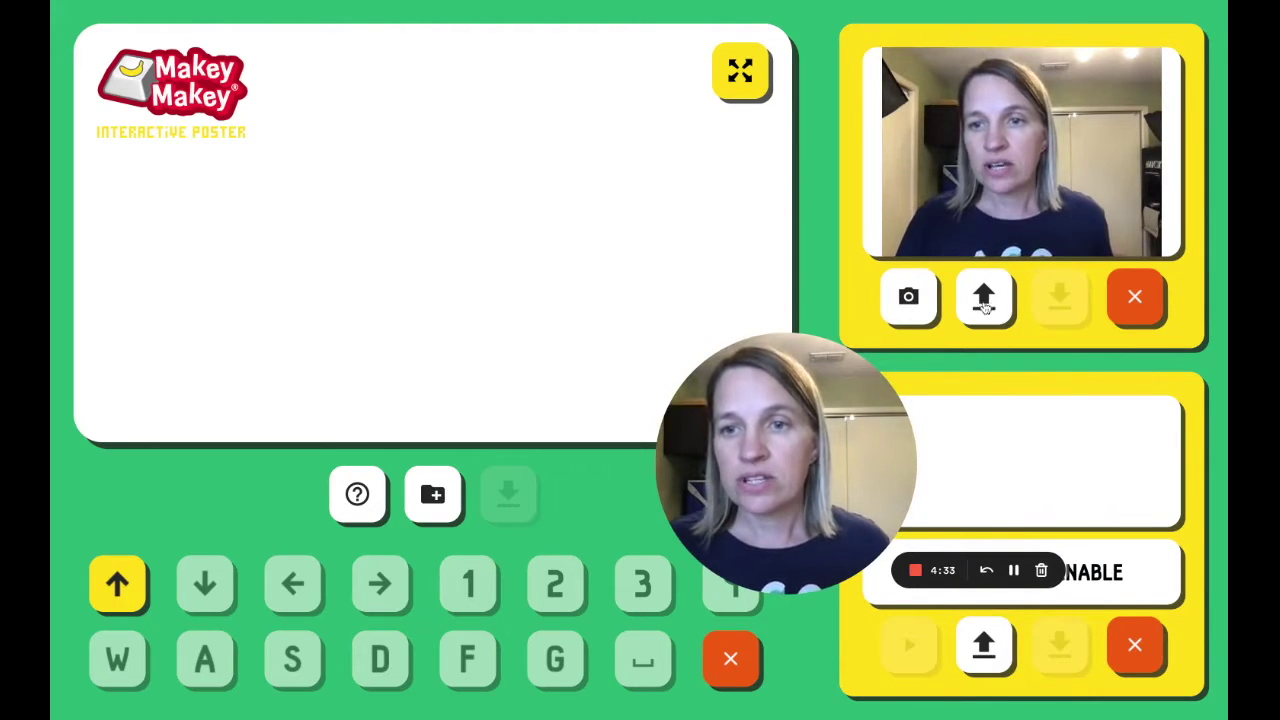
{"action": "left_click", "coordinate": [908, 310]}
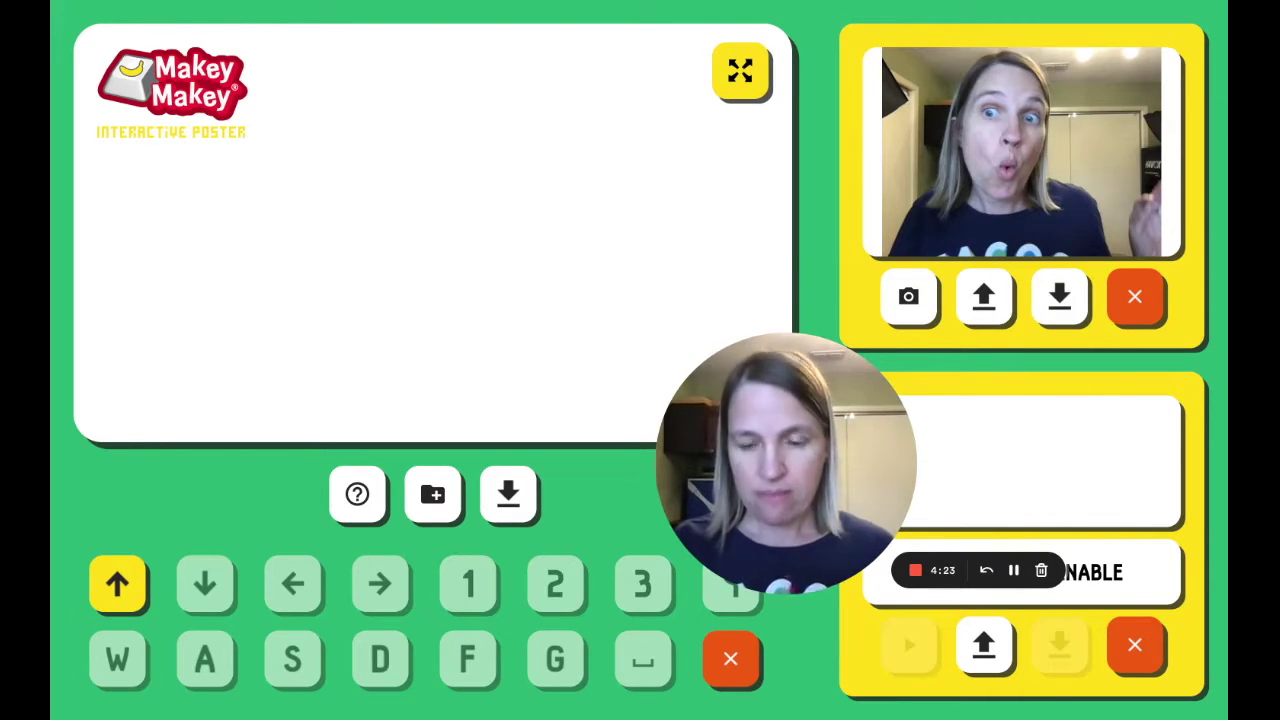
{"action": "key", "text": "space"}
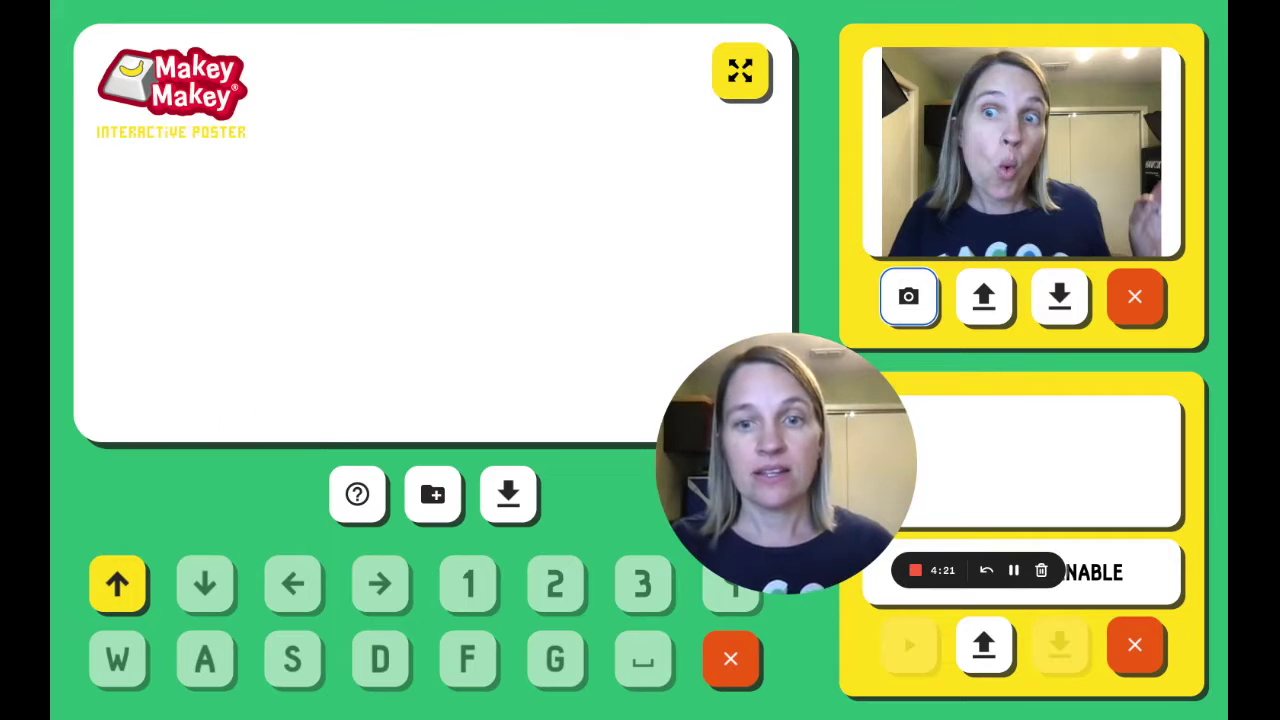
Enable the microphone and record a voice clip for the up-arrow key
{"action": "key", "text": "Up"}
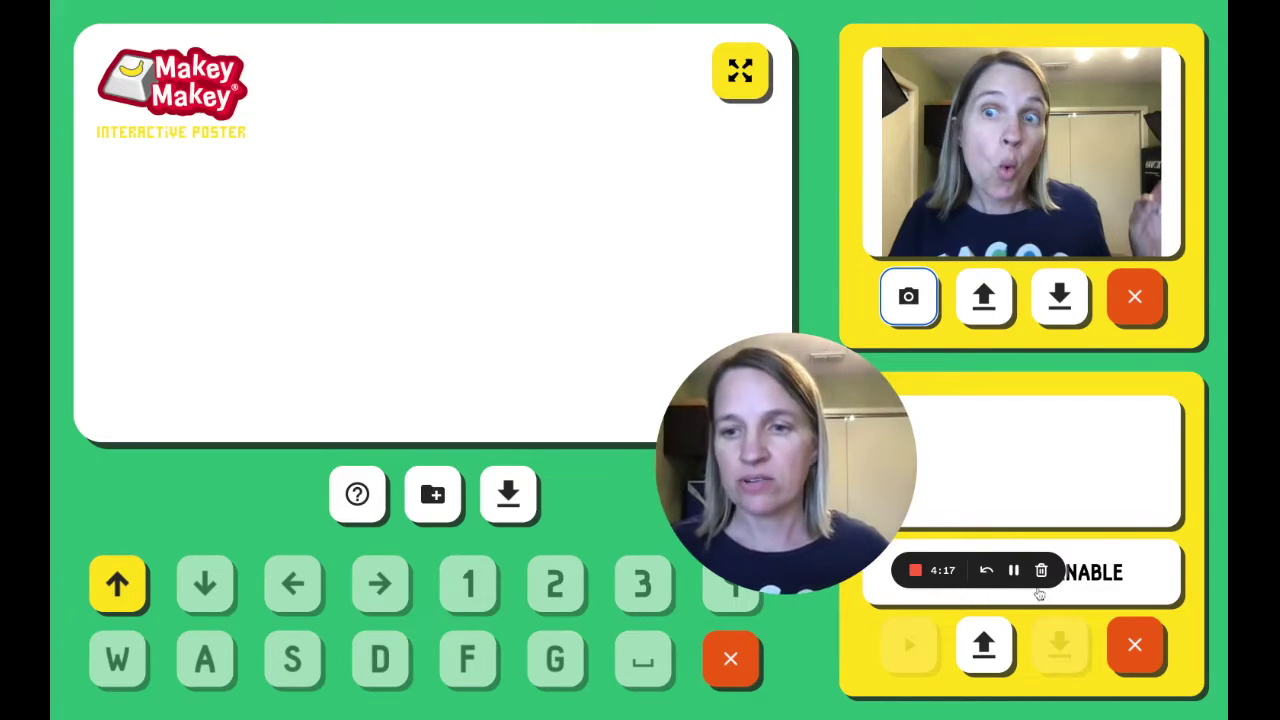
{"action": "left_click", "coordinate": [1096, 571]}
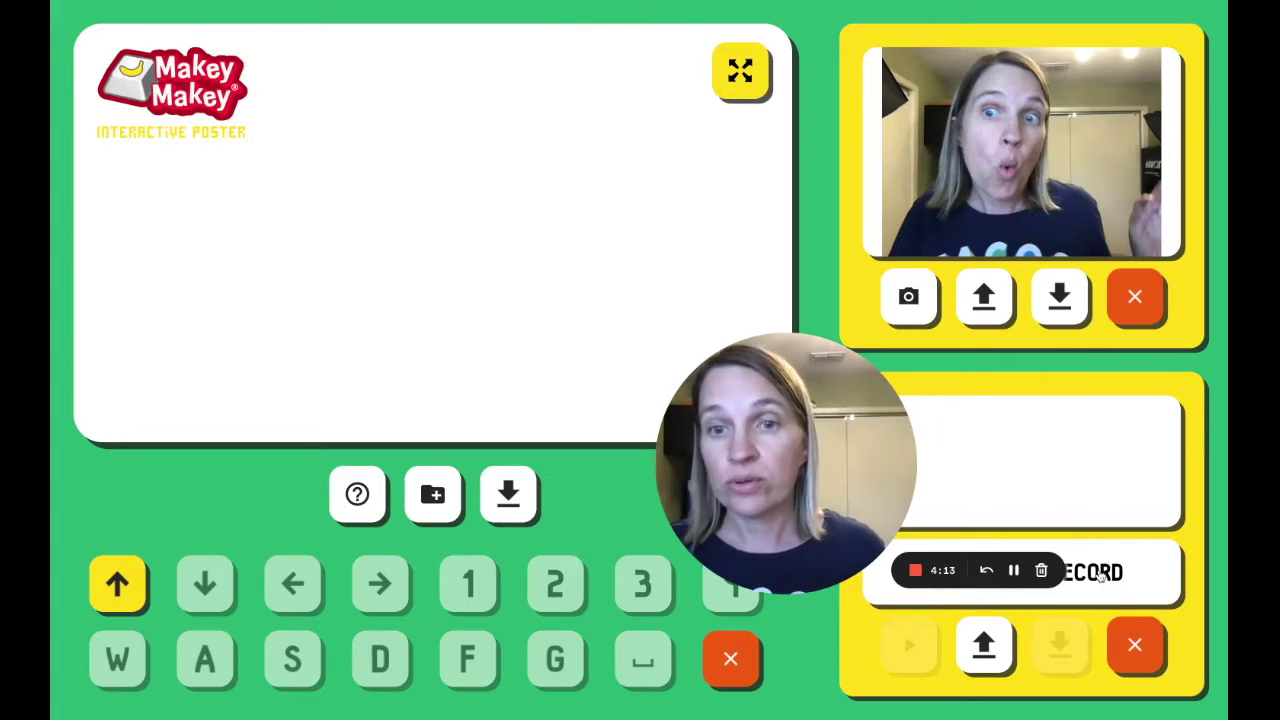
{"action": "left_click", "coordinate": [1096, 572]}
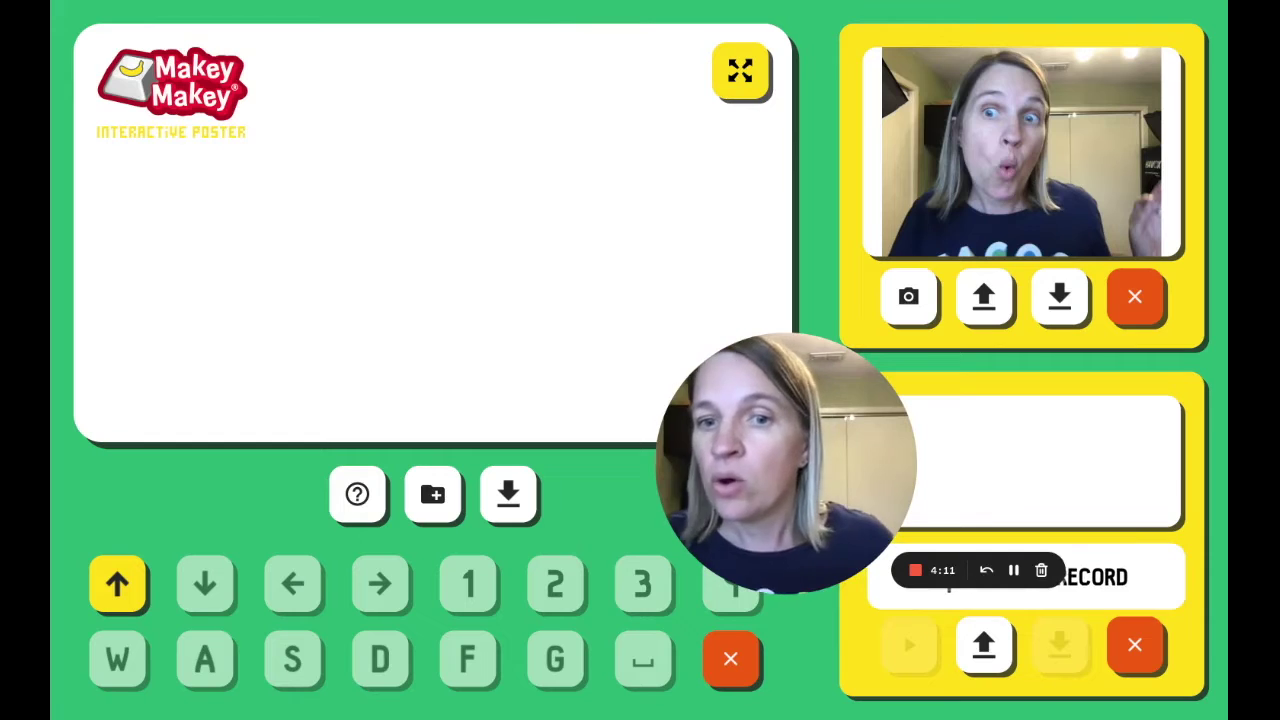
{"action": "left_click", "coordinate": [1096, 572]}
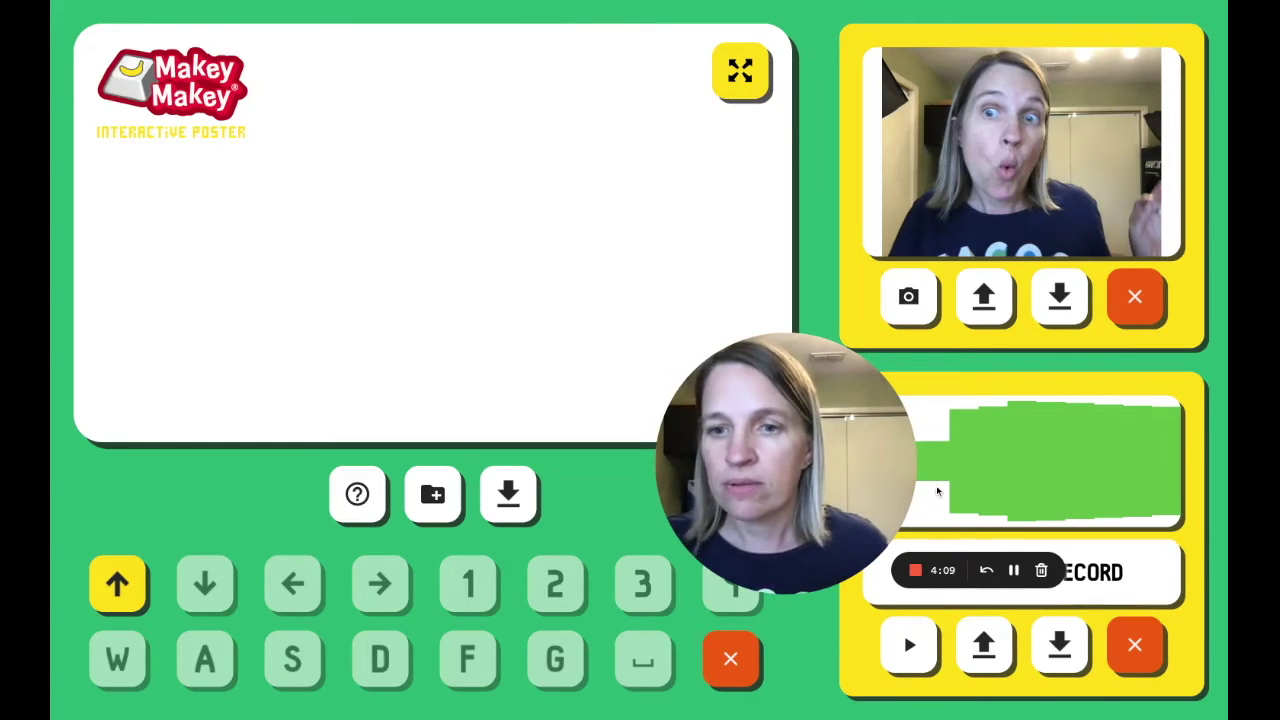
Play back the up-arrow recording to check it, then select the down-arrow key
{"action": "left_click", "coordinate": [915, 643]}
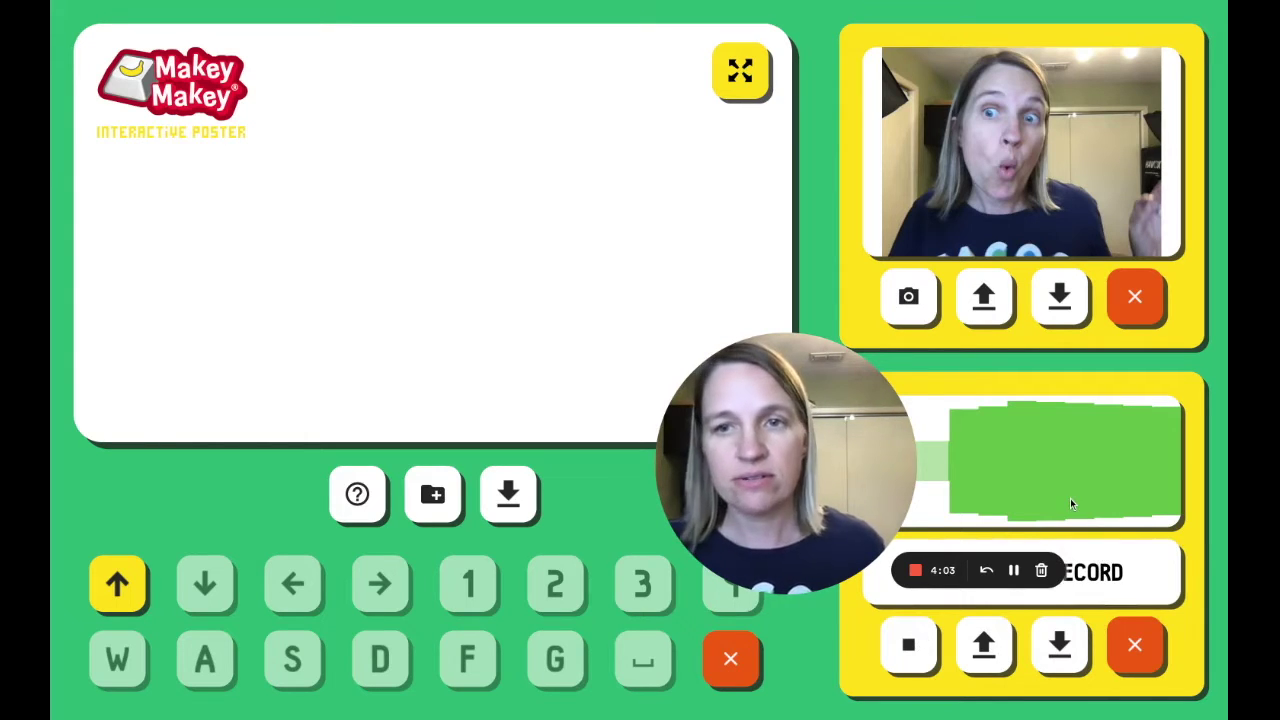
{"action": "left_click", "coordinate": [906, 640]}
{"action": "left_click", "coordinate": [906, 642]}
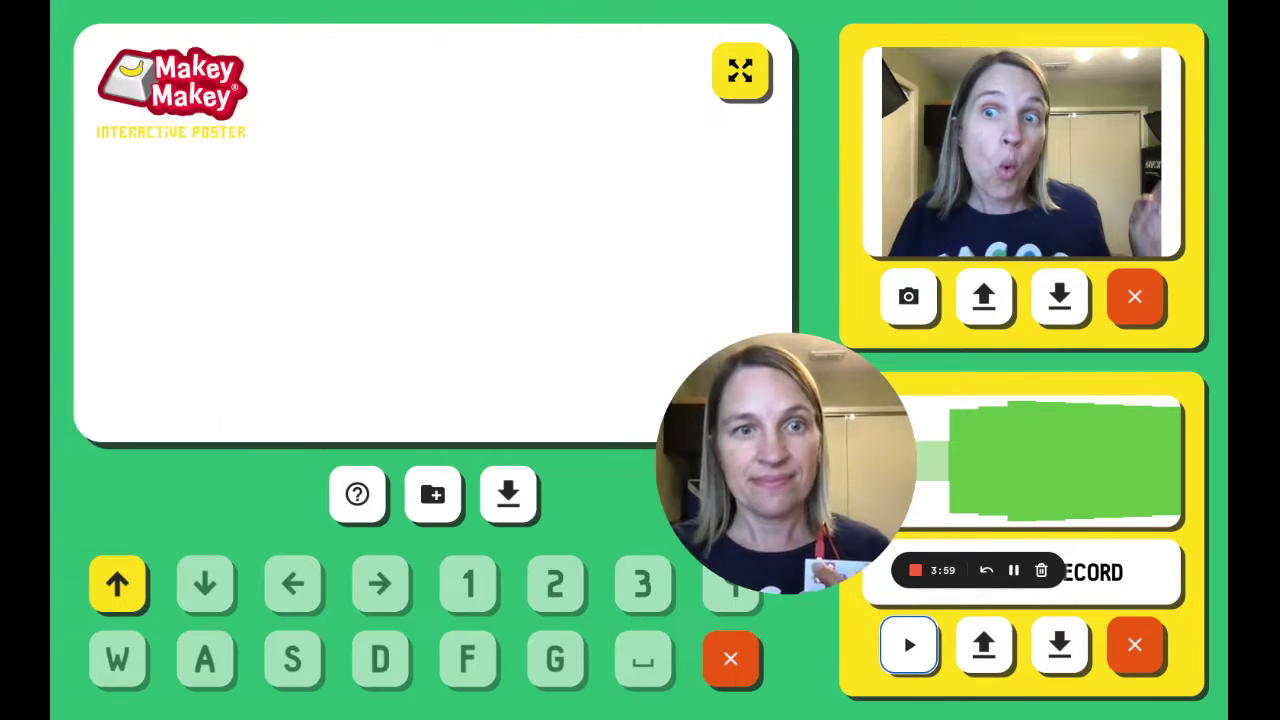
{"action": "left_click", "coordinate": [906, 642]}
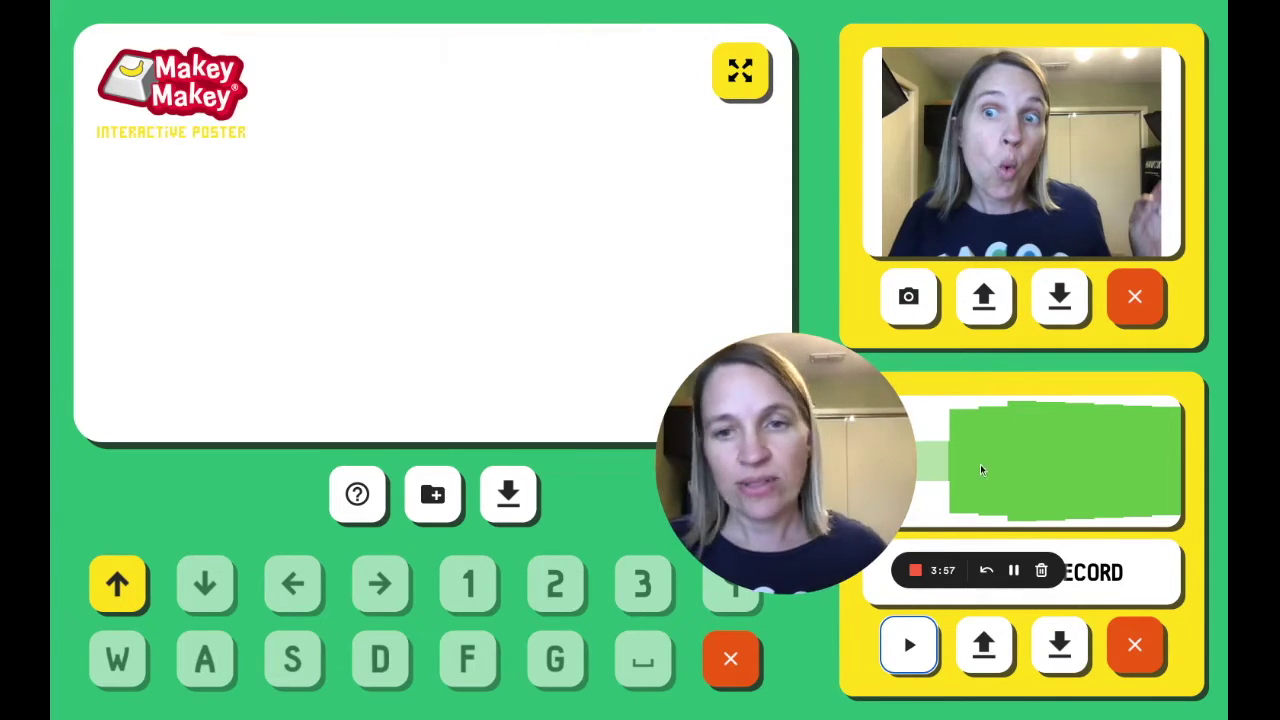
{"action": "left_click", "coordinate": [207, 585]}
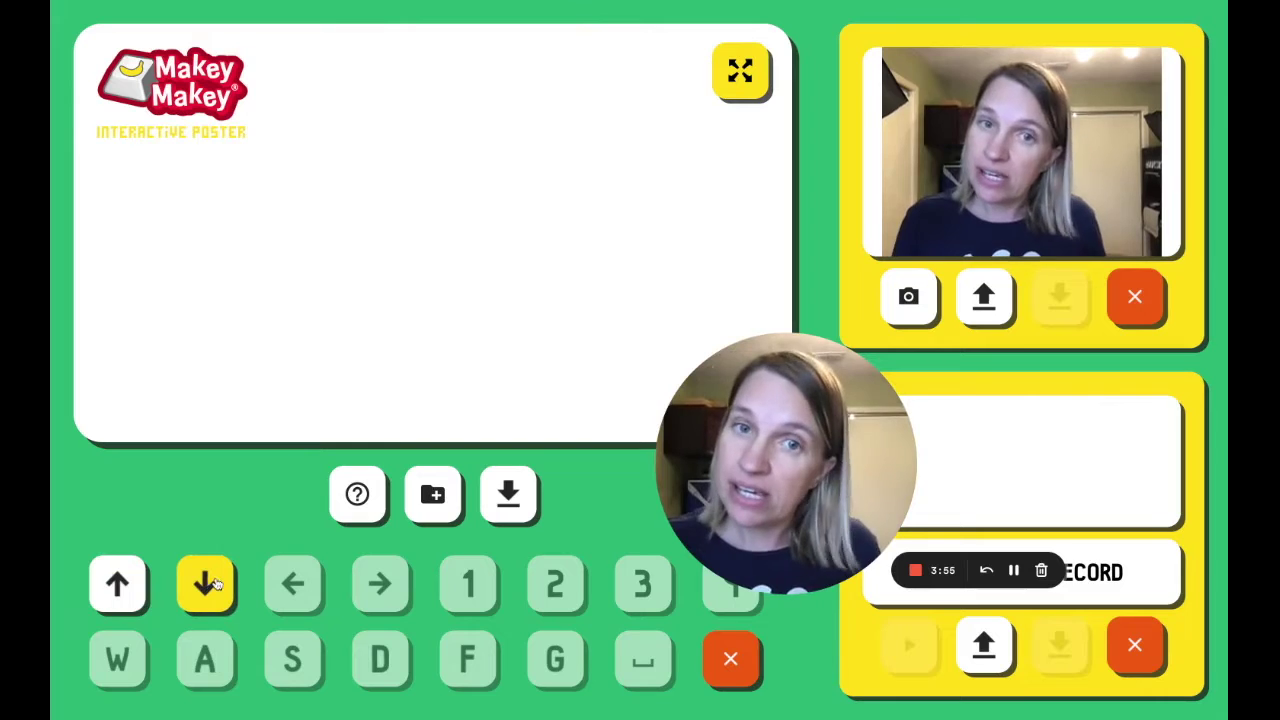
Upload the motorcycle-riding kitten picture for the down arrow, preview it, and load a sound file
{"action": "left_click", "coordinate": [988, 312]}
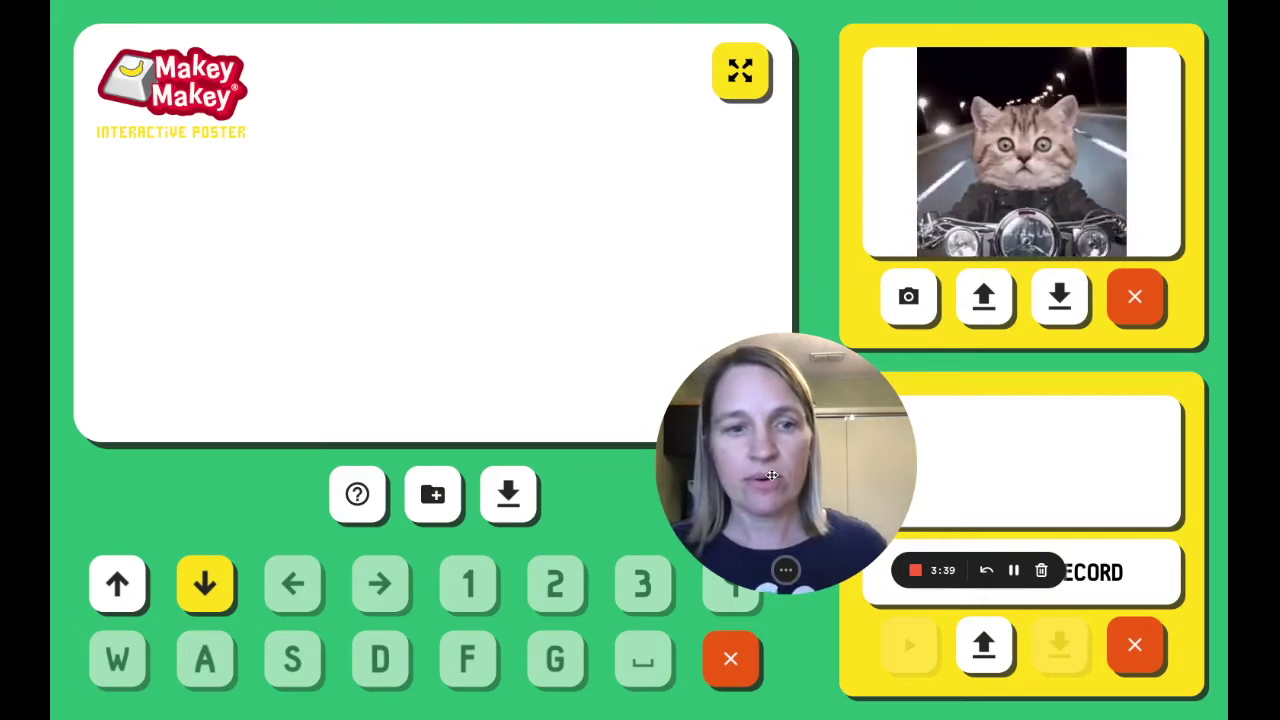
{"action": "key", "text": "Up"}
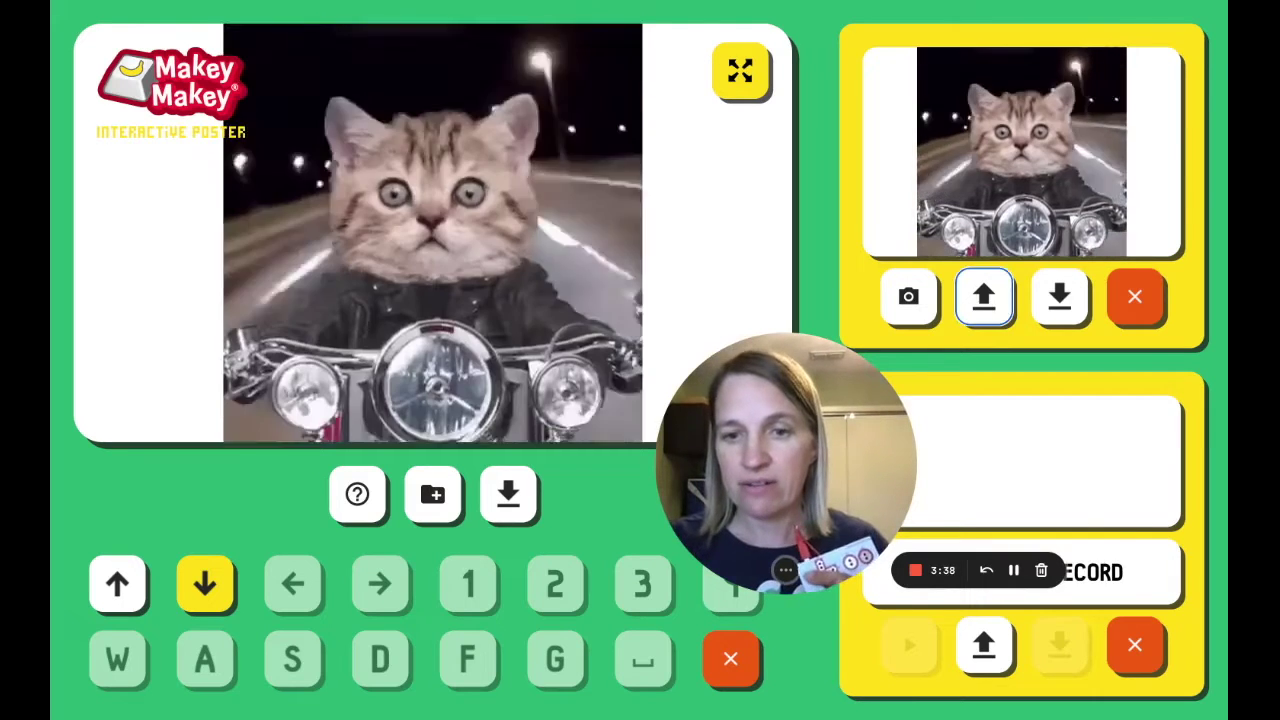
{"action": "key", "text": "Up"}
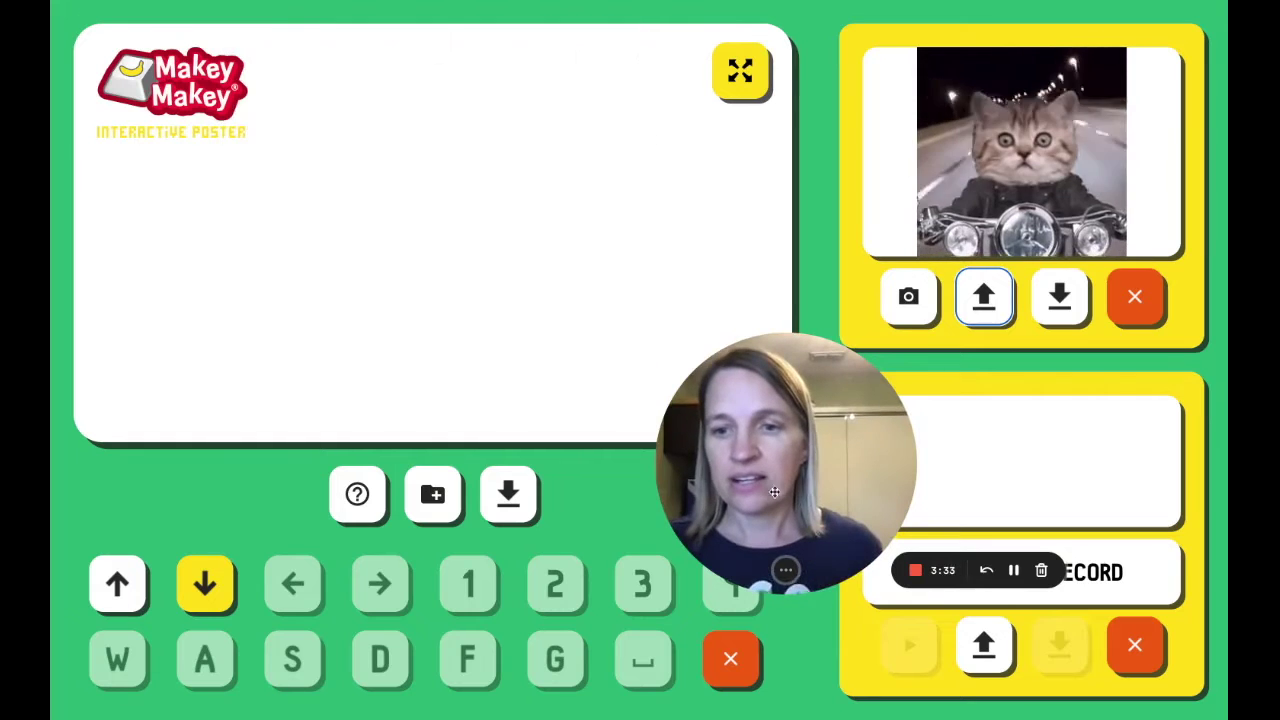
{"action": "left_click", "coordinate": [993, 664]}
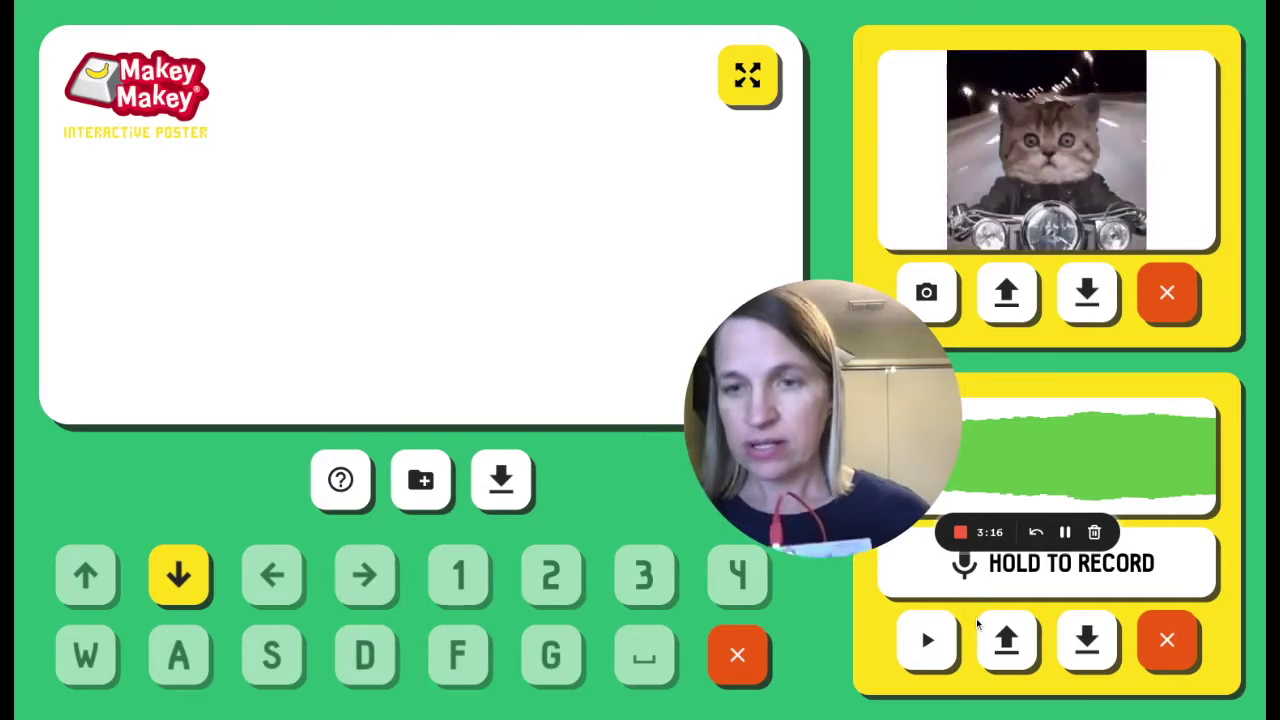
Delete the down arrow's motorcycle-cat picture and recorded sound, then select the up arrow
{"action": "key", "text": "Down"}
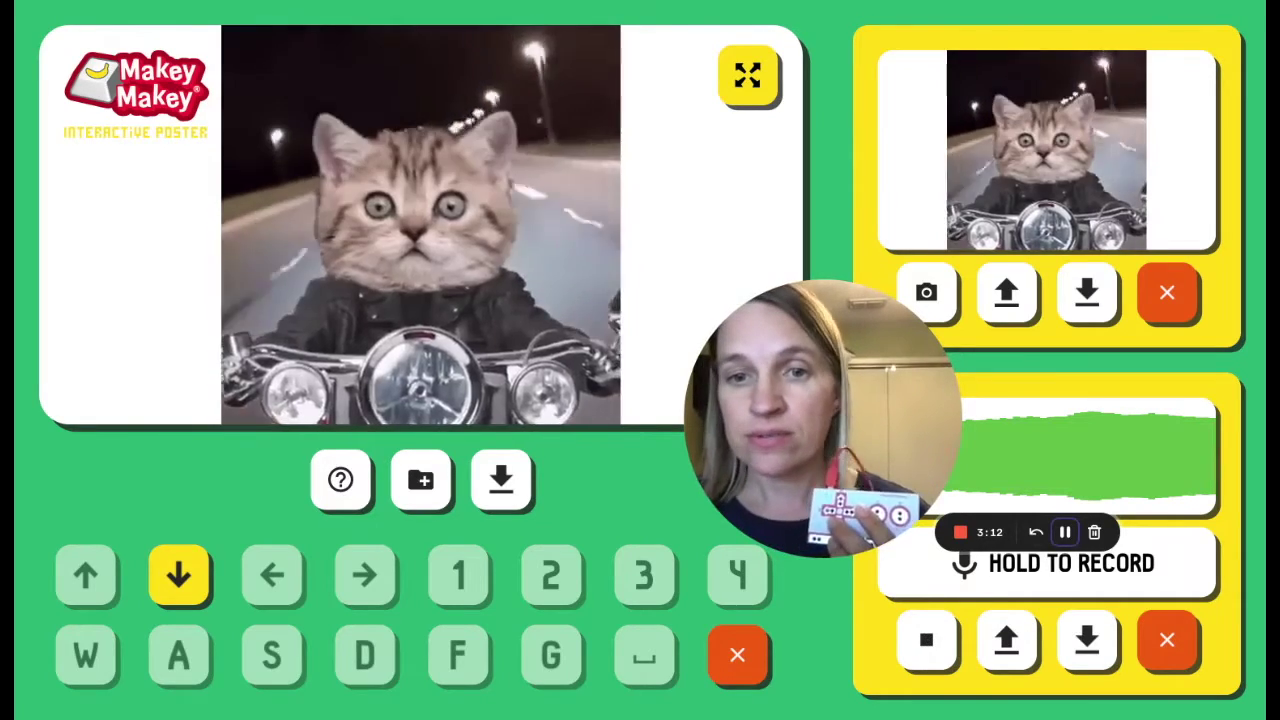
{"action": "left_click", "coordinate": [921, 626]}
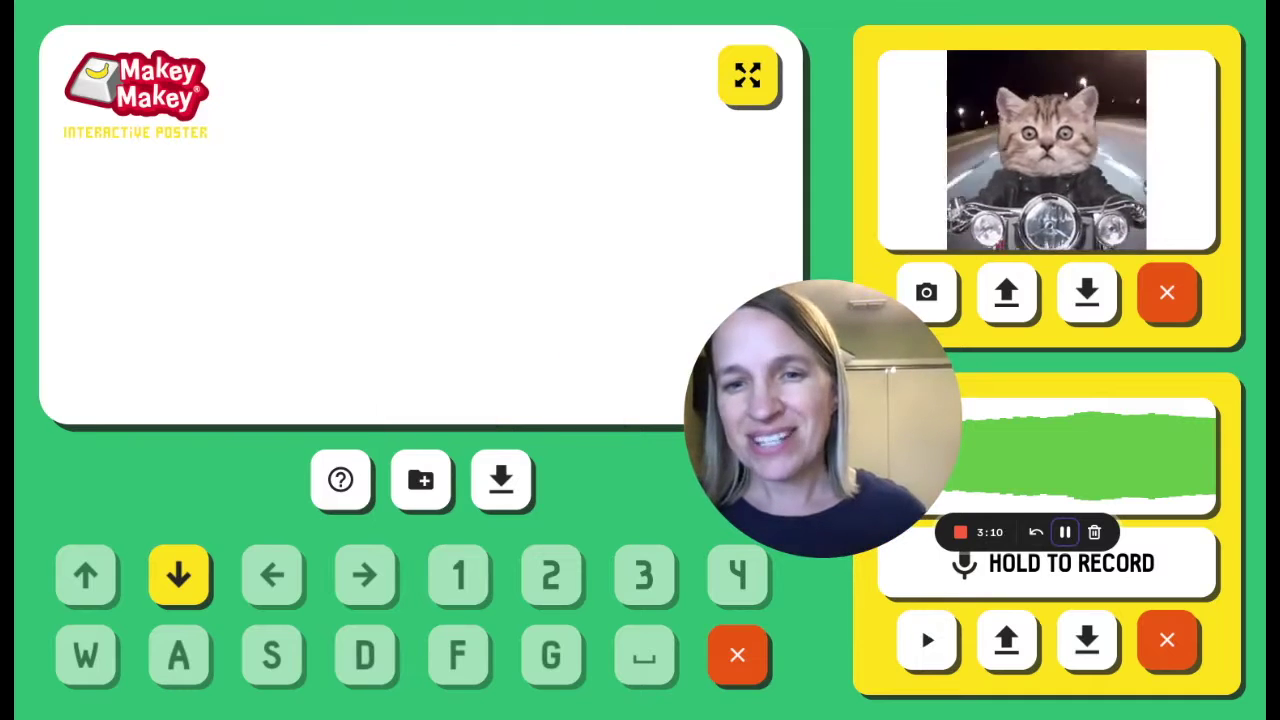
{"action": "left_click", "coordinate": [1167, 645]}
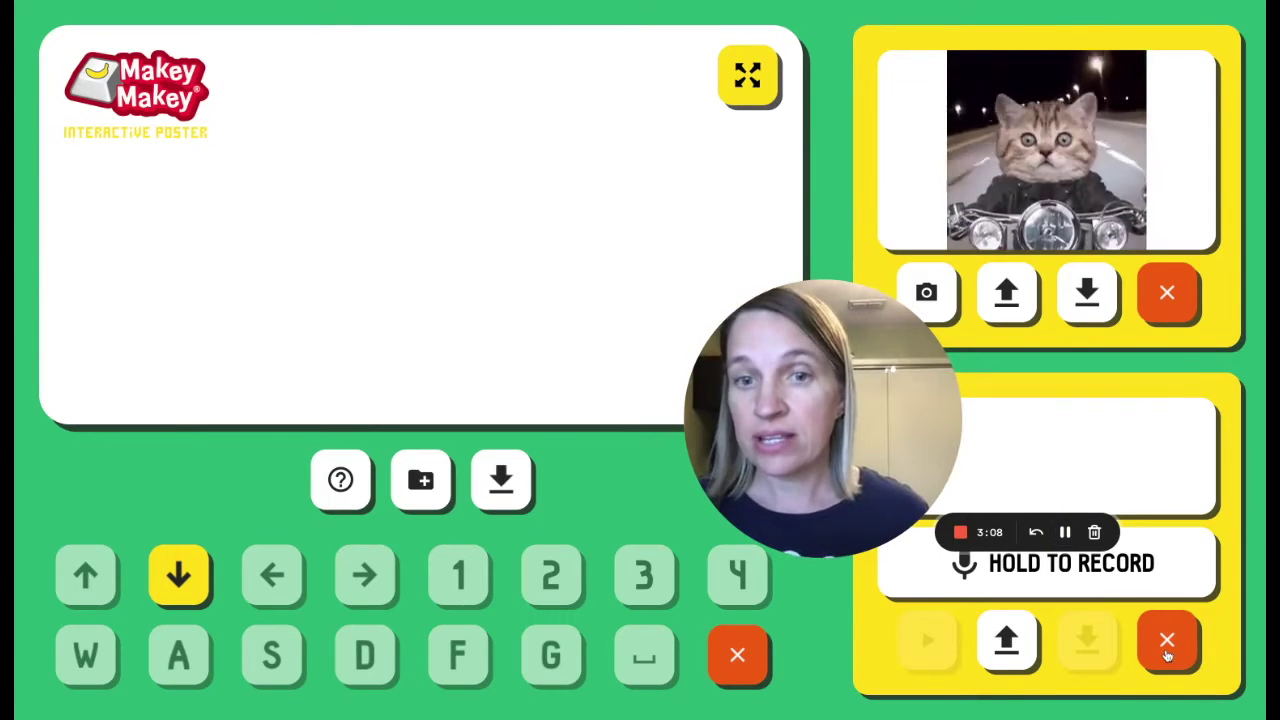
{"action": "left_click", "coordinate": [1164, 305]}
{"action": "left_click", "coordinate": [741, 654]}
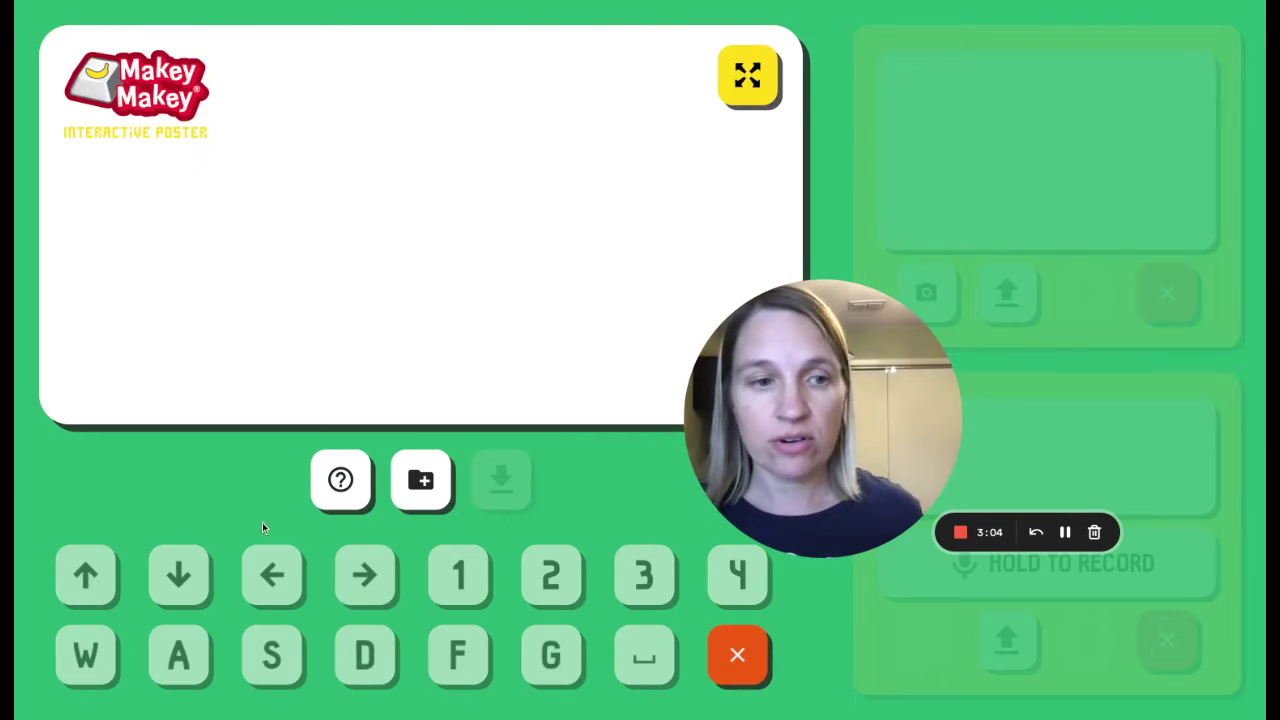
{"action": "left_click", "coordinate": [107, 578]}
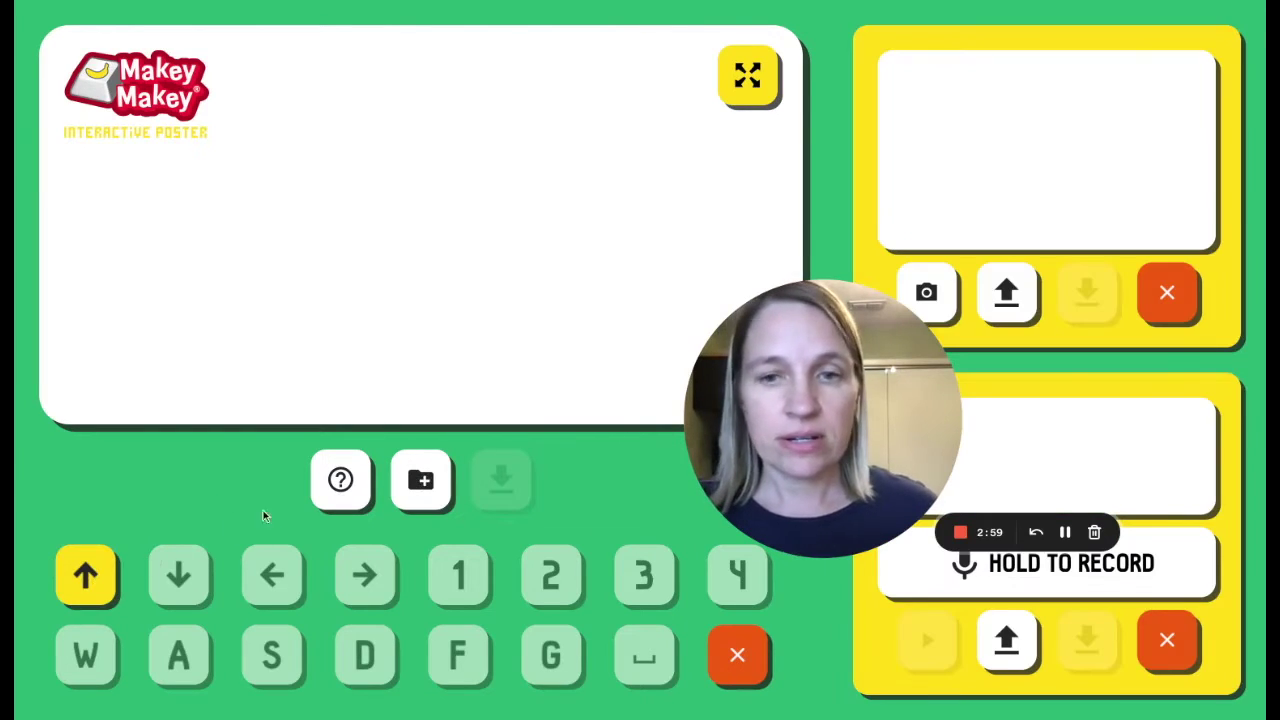
Upload a black-and-white portrait and record a new sound for the up arrow, then test it
{"action": "left_click", "coordinate": [1010, 300]}
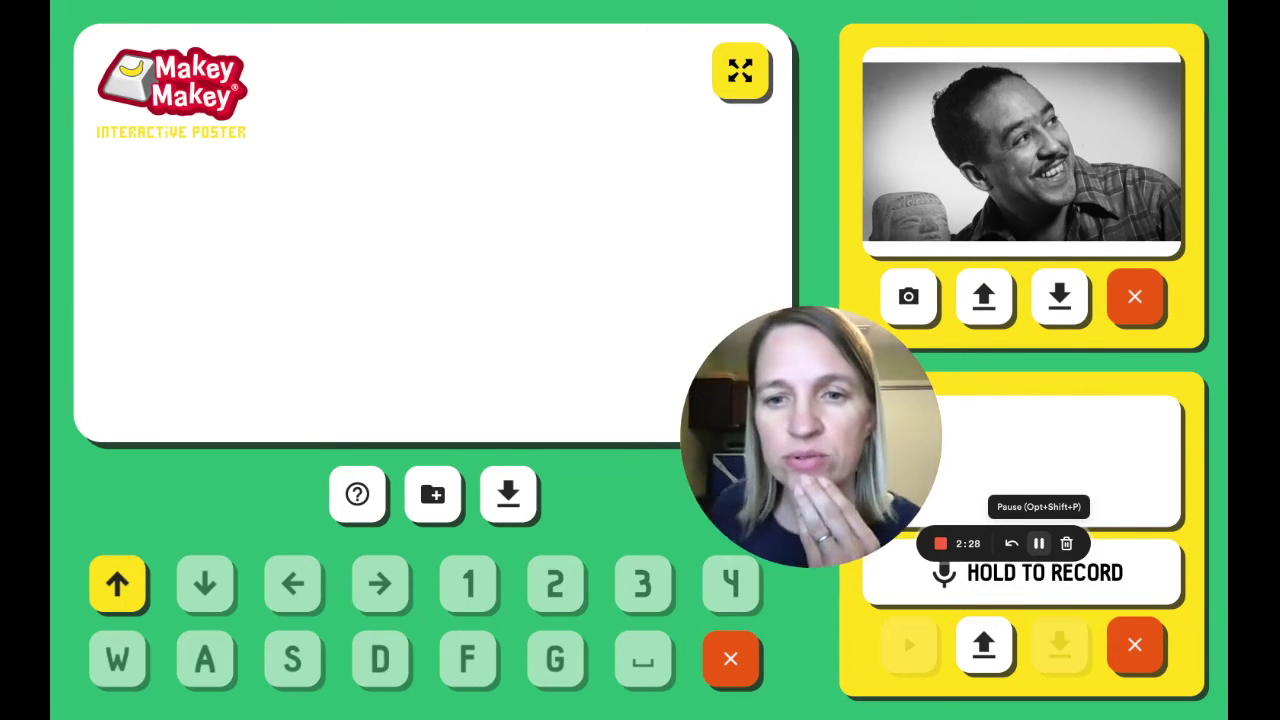
{"action": "left_click_drag", "start_coordinate": [1037, 586], "coordinate": [1037, 586]}
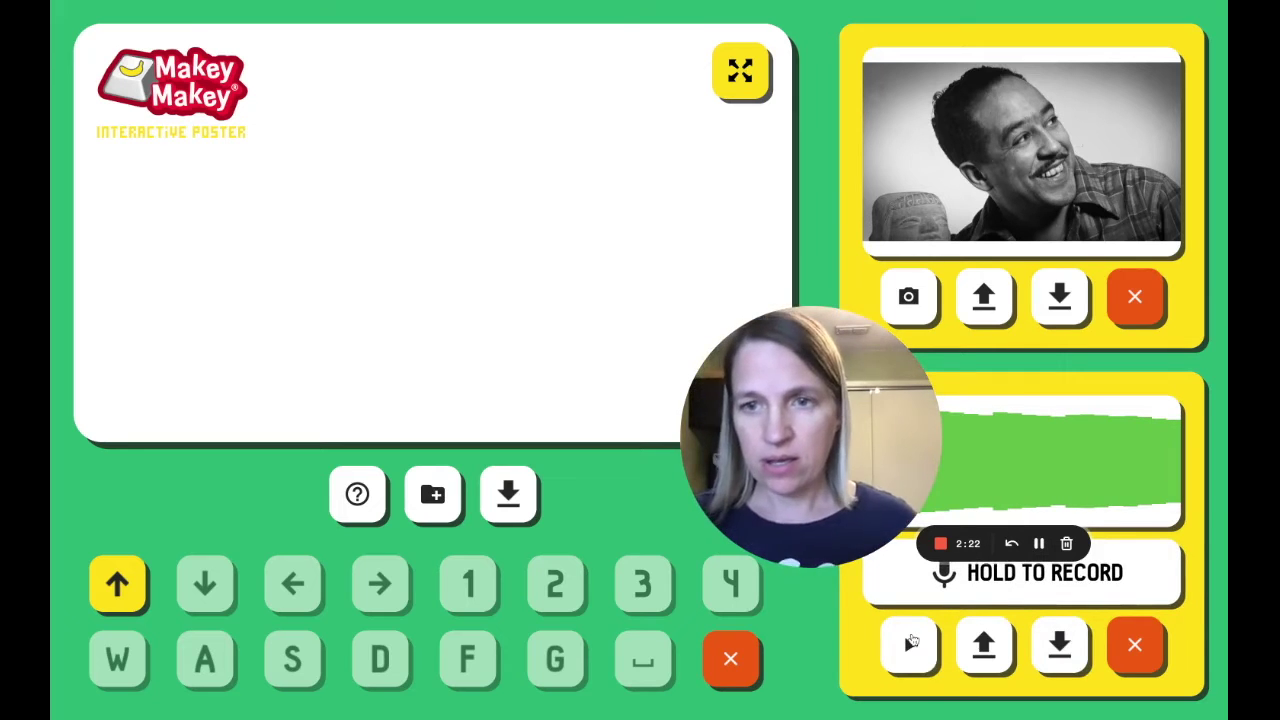
{"action": "key", "text": "Up"}
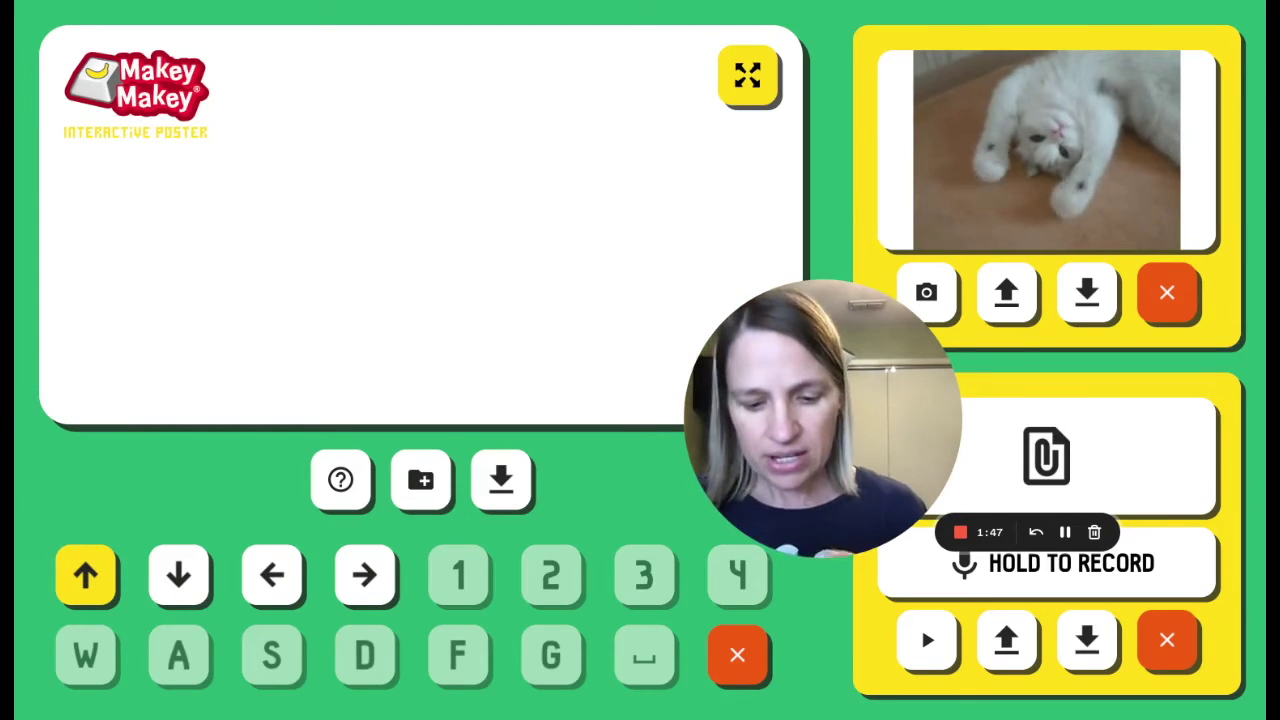
{"action": "key", "text": "Up"}
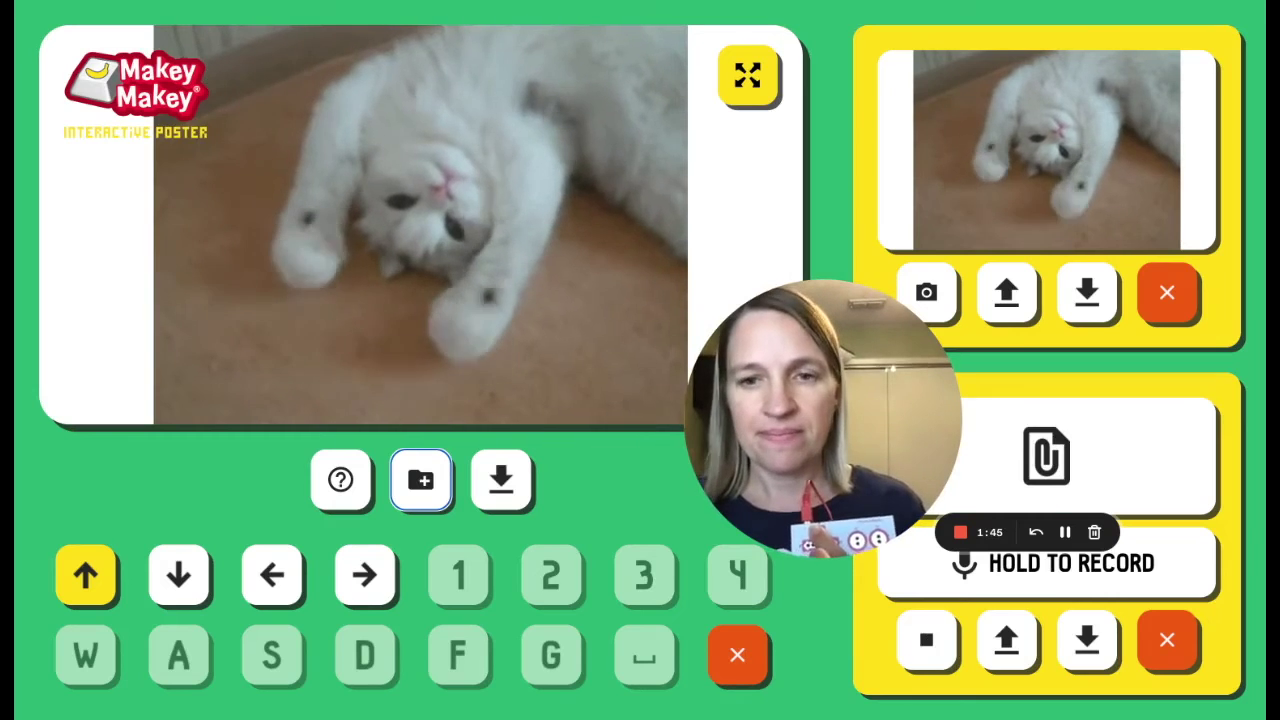
{"action": "key", "text": "Down"}
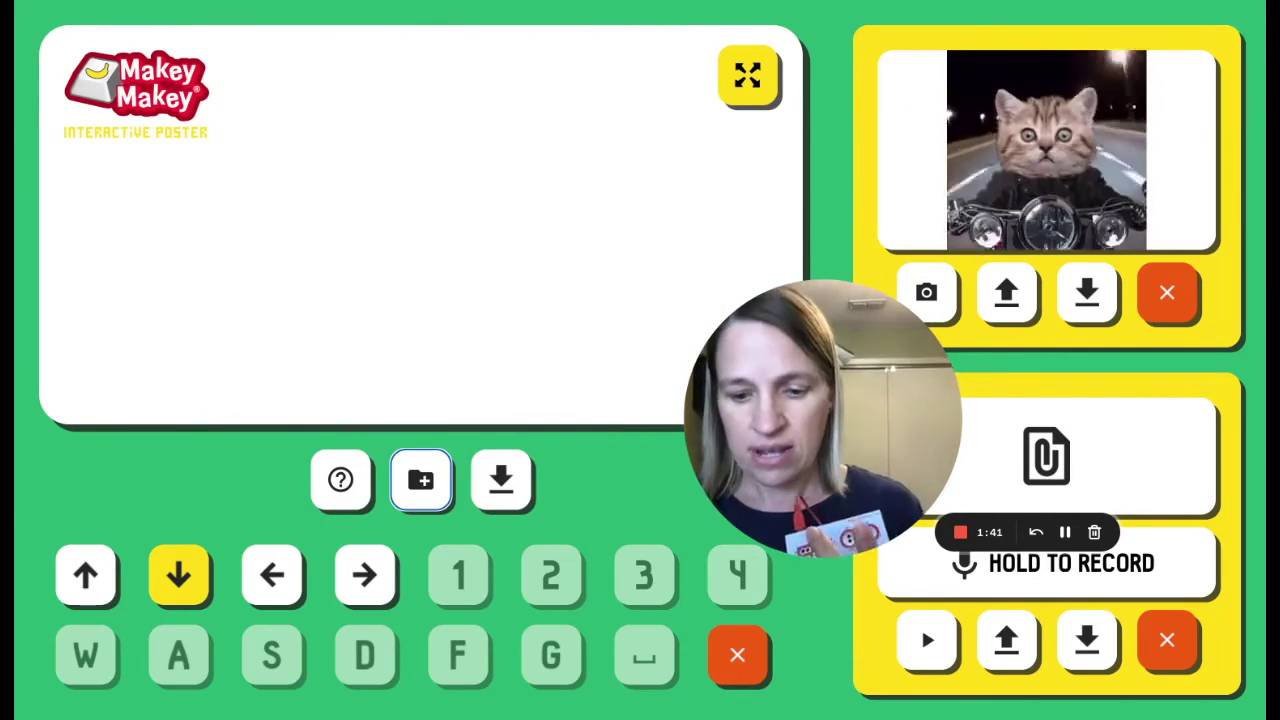
{"action": "key", "text": "Left"}
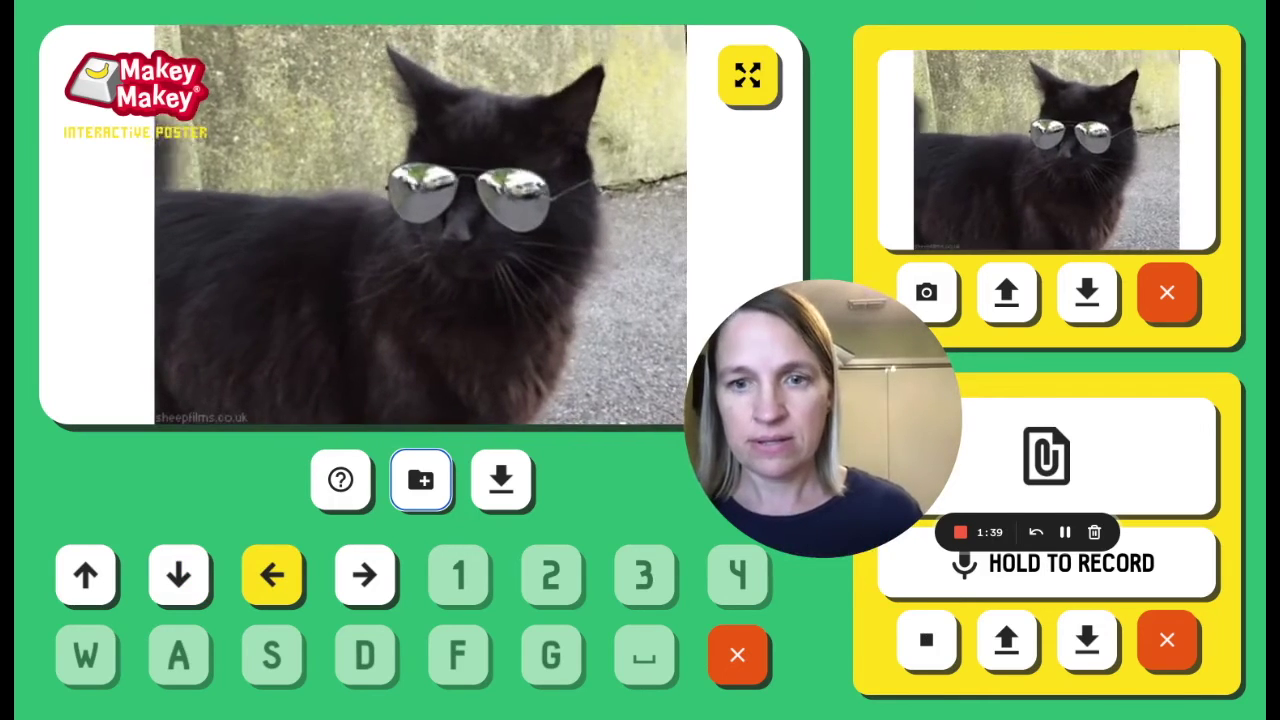
{"action": "key", "text": "Down"}
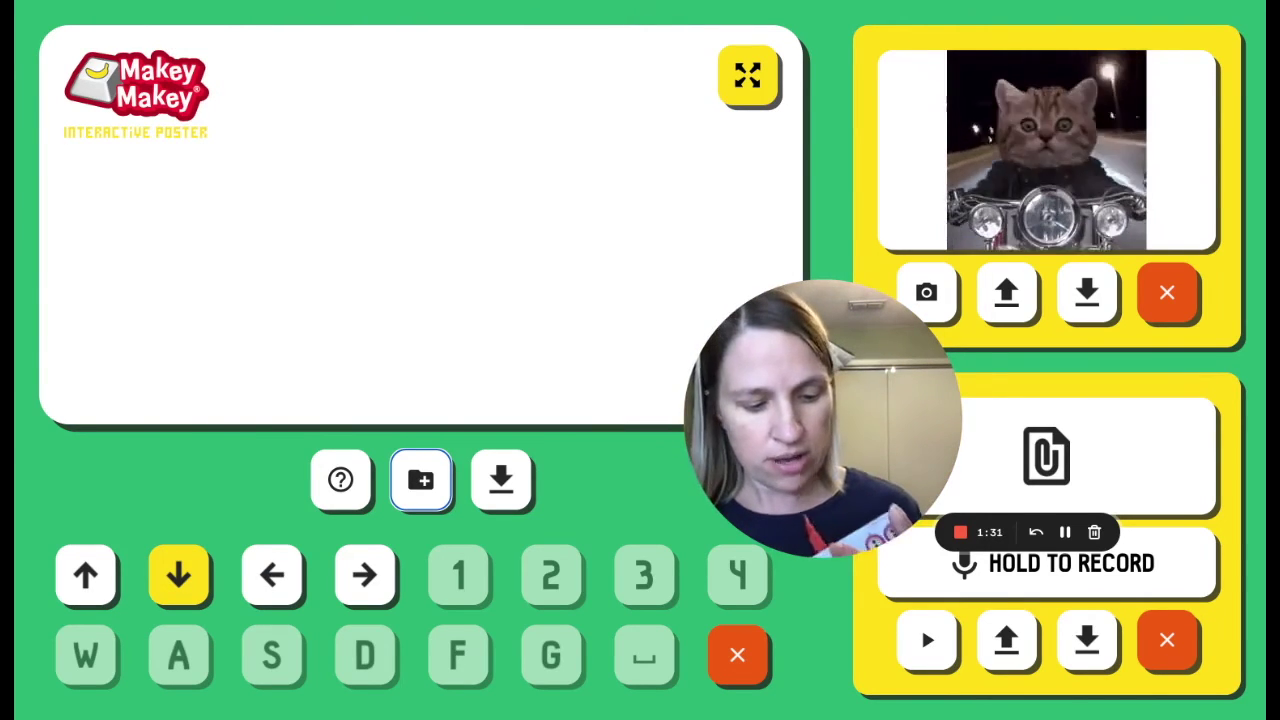
{"action": "key", "text": "Up"}
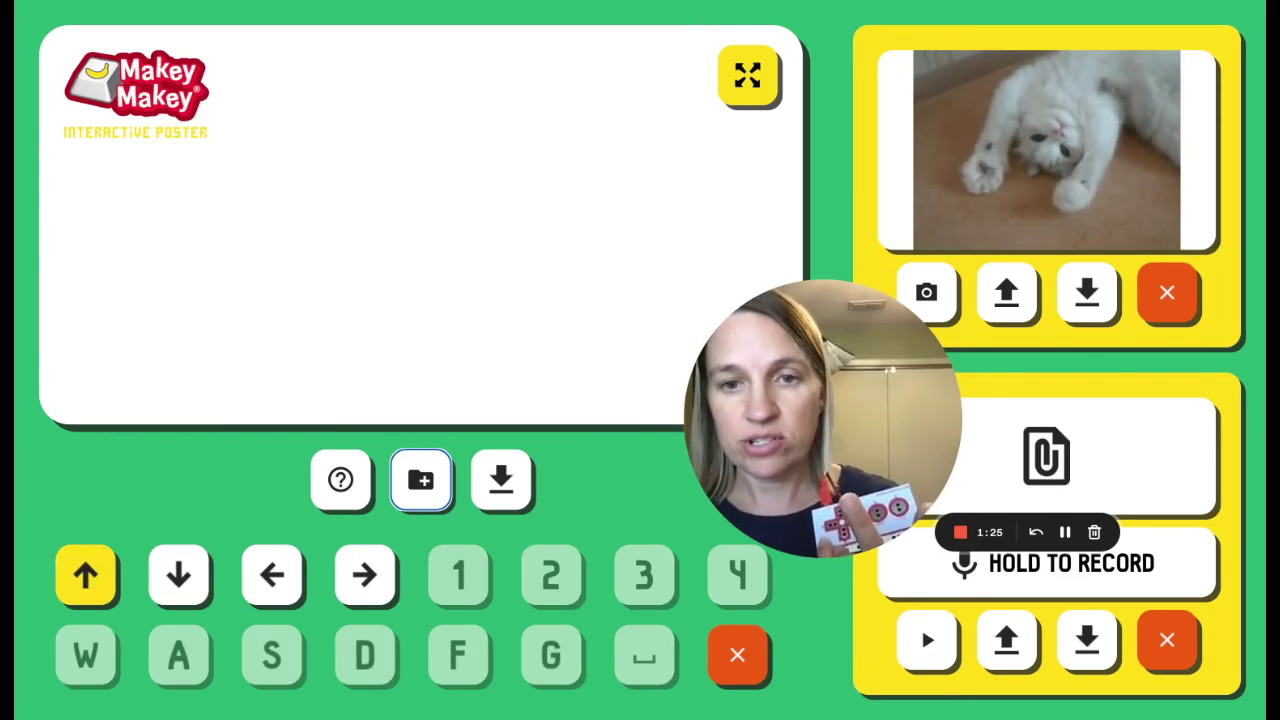
{"action": "left_click", "coordinate": [745, 94]}
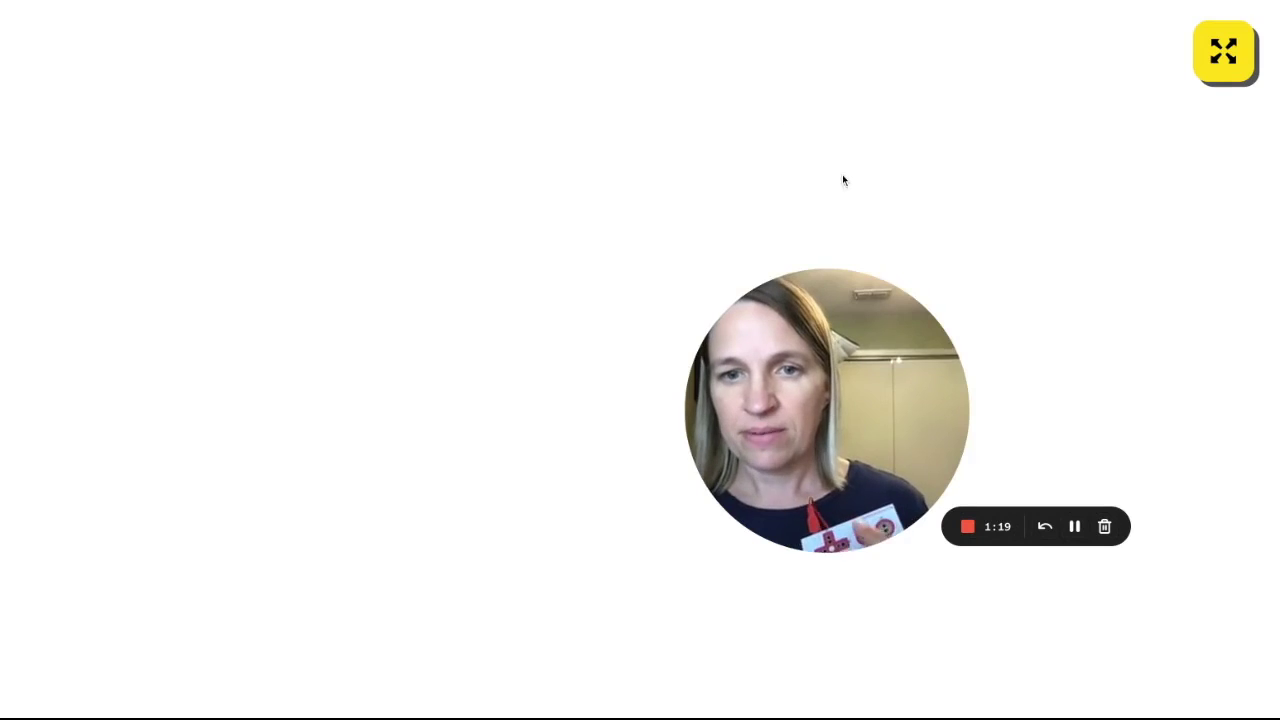
{"action": "left_click_drag", "start_coordinate": [871, 371], "coordinate": [1175, 418]}
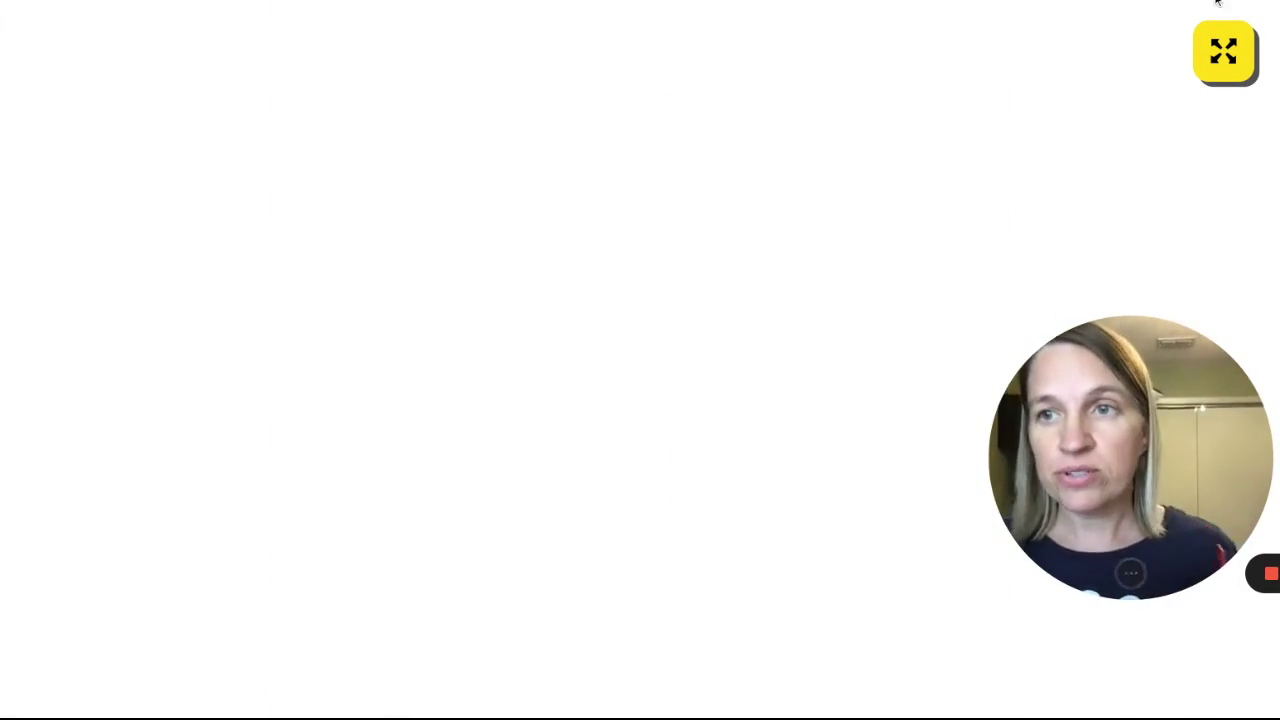
{"action": "left_click", "coordinate": [1217, 76]}
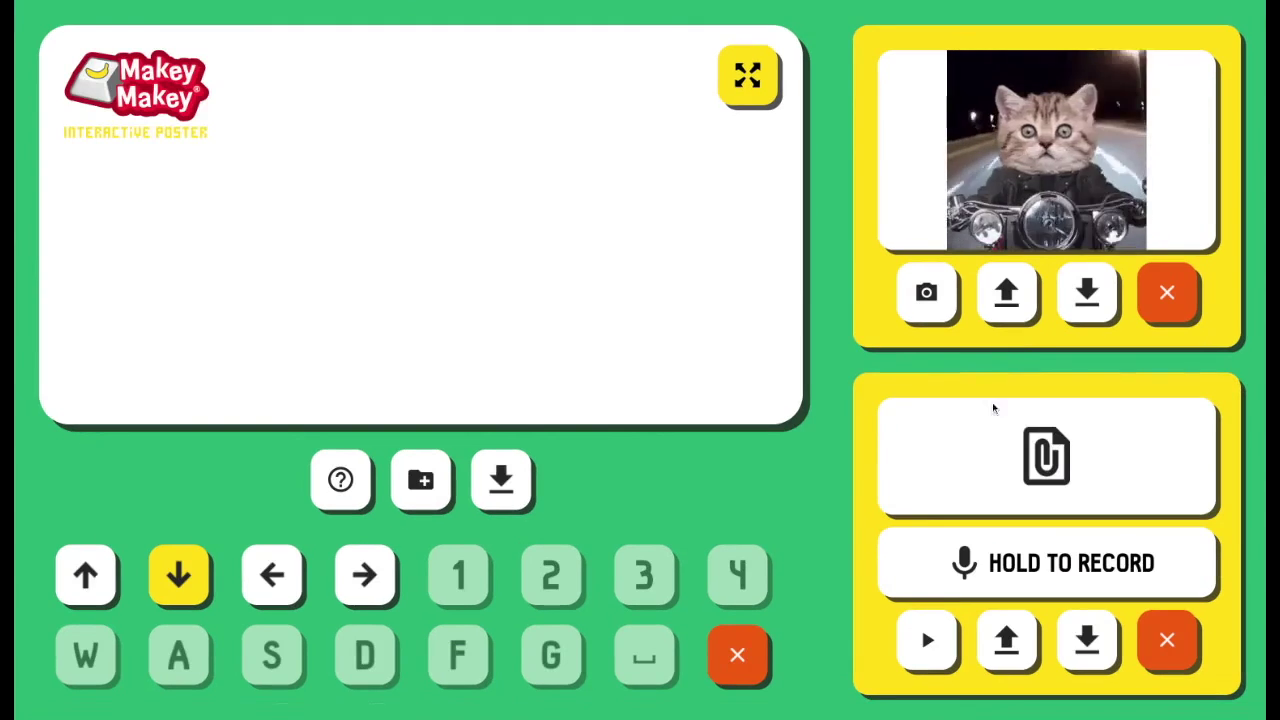